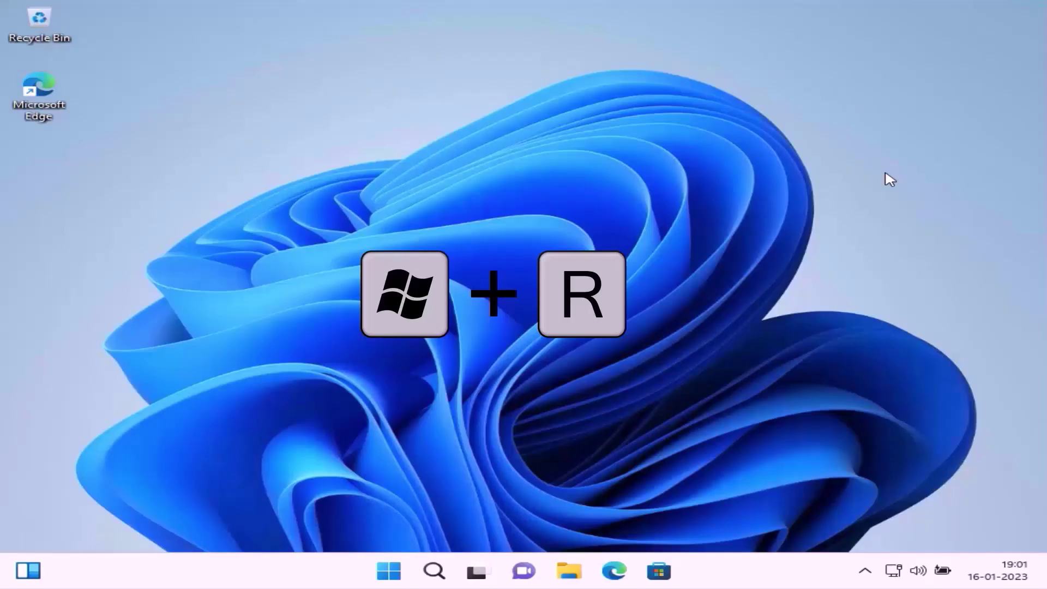
Step: Open Disk Management and shrink C: by 40000 MB, leaving 39.06 GB unallocated
key(super+r)
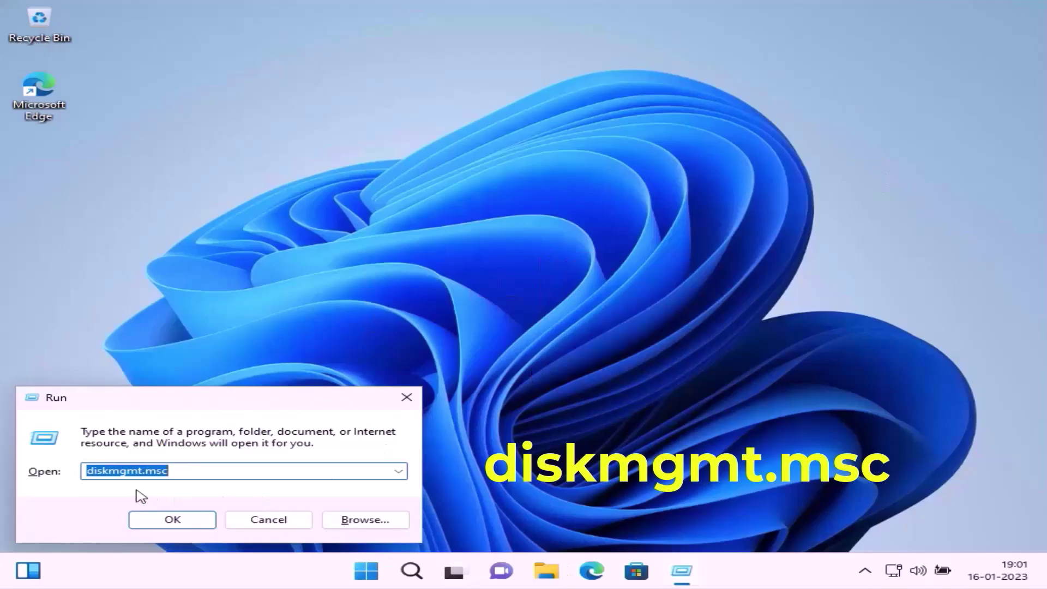
click(173, 522)
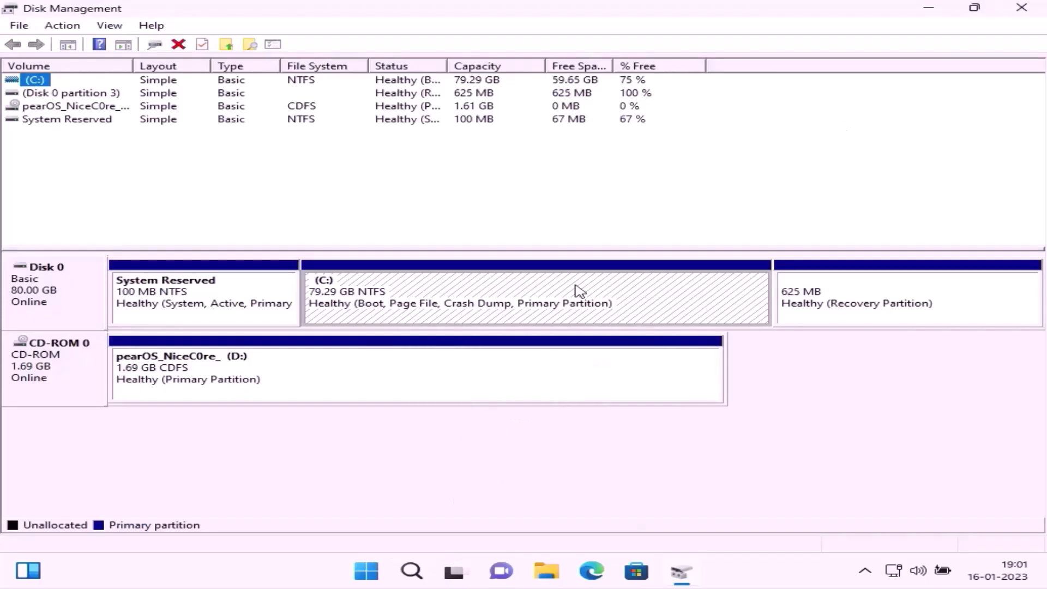
right_click(412, 301)
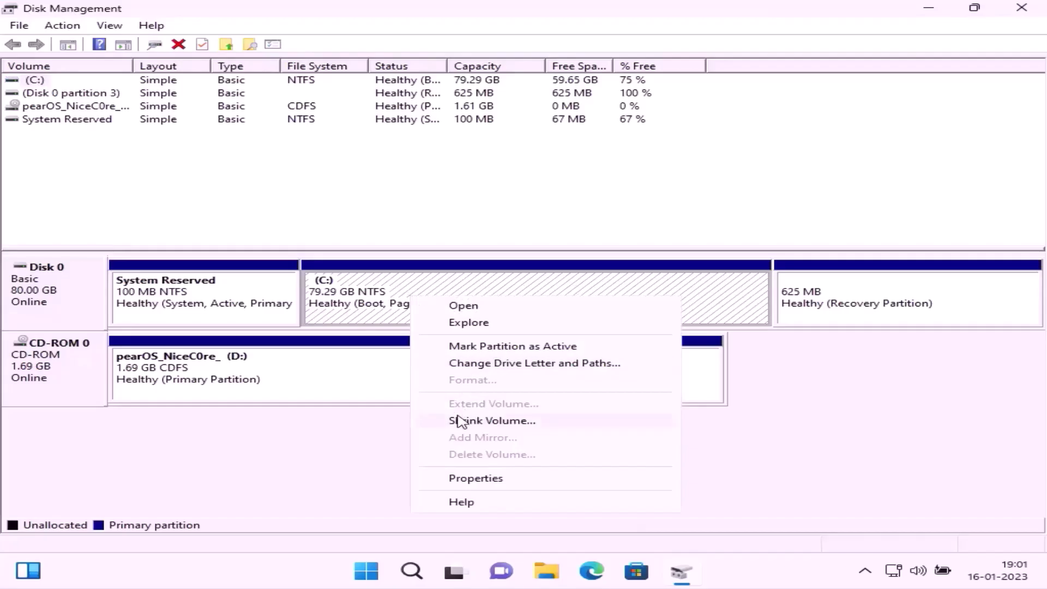
click(553, 418)
text(40000)
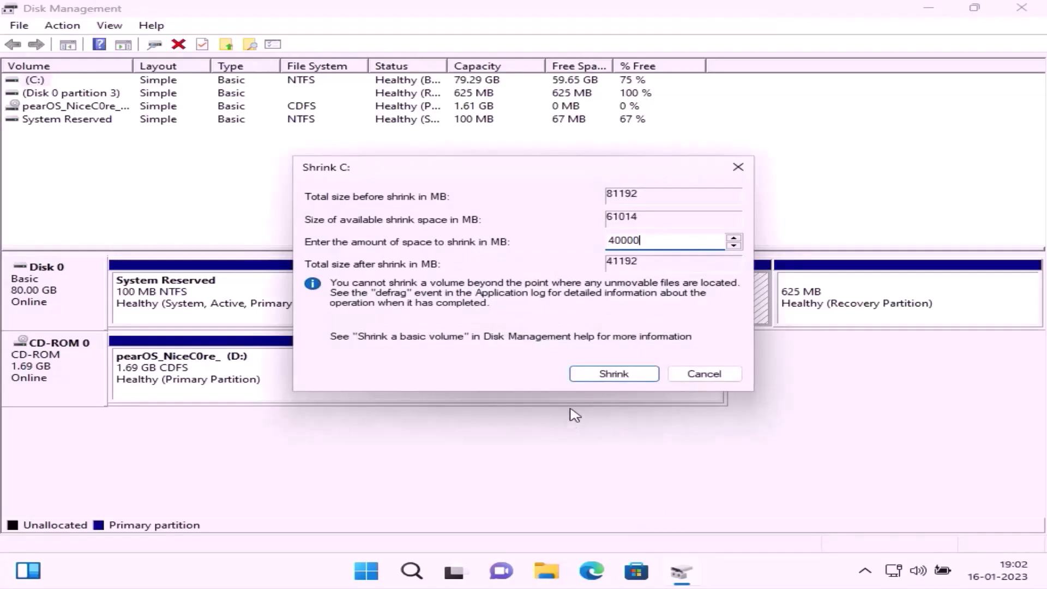
click(599, 373)
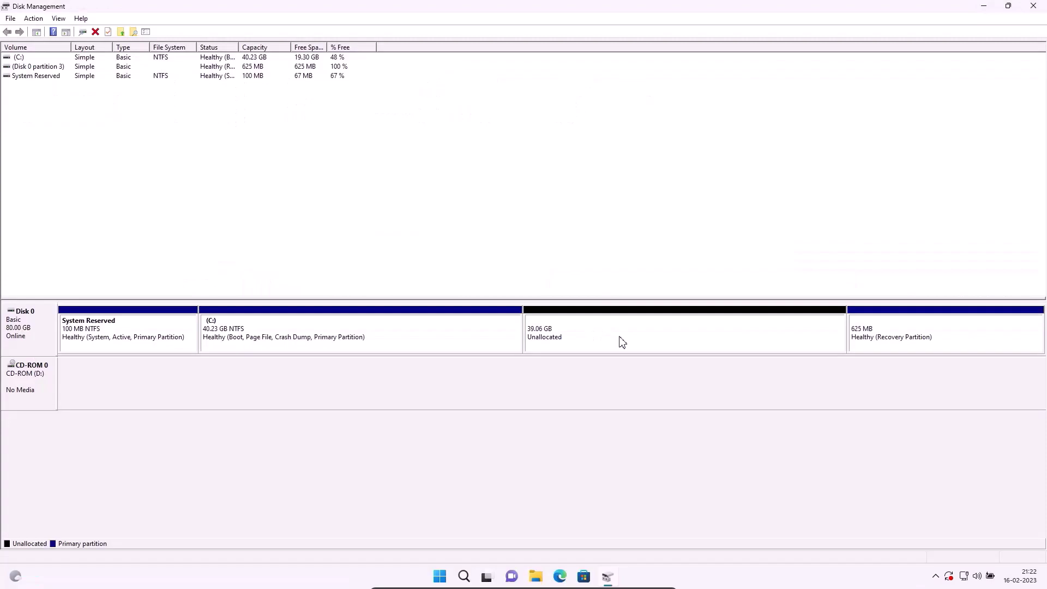
Step: Create a full-size 39999 MB simple volume as drive E:, NTFS quick format, labelled New Volume
right_click(622, 342)
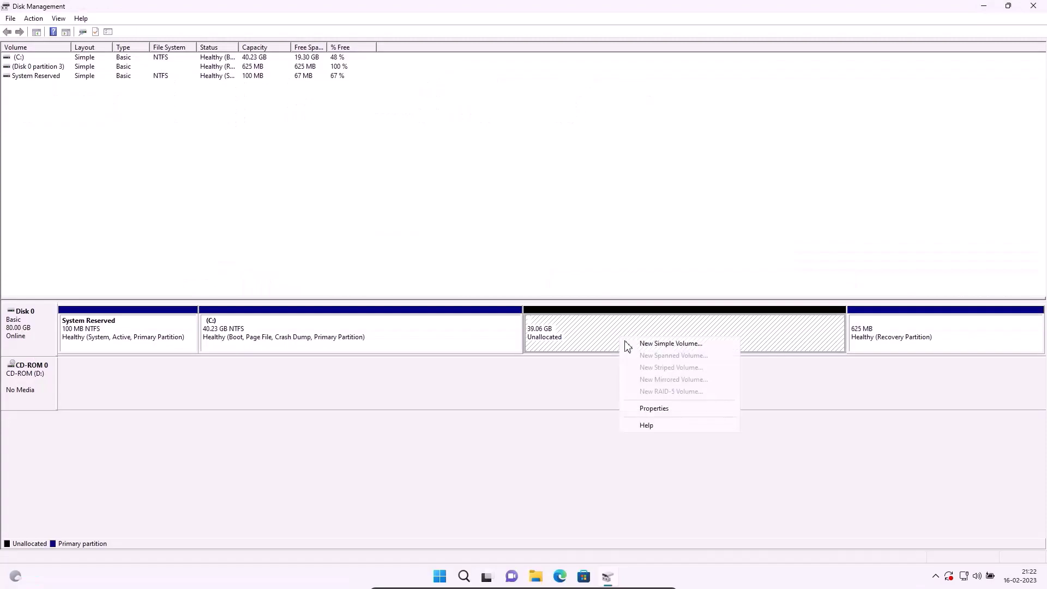
click(649, 344)
click(599, 280)
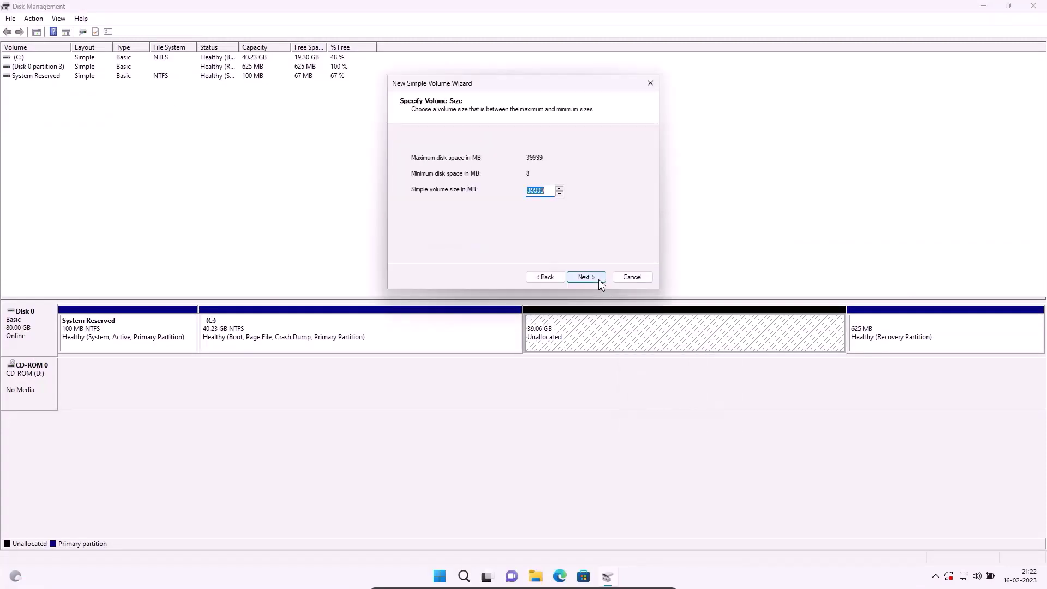
click(599, 280)
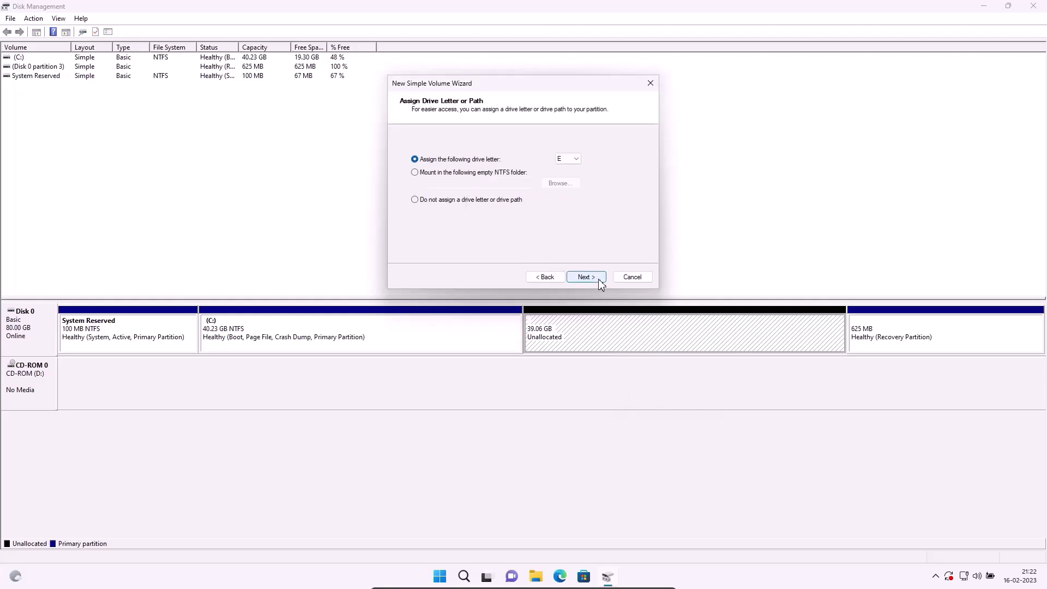
click(599, 279)
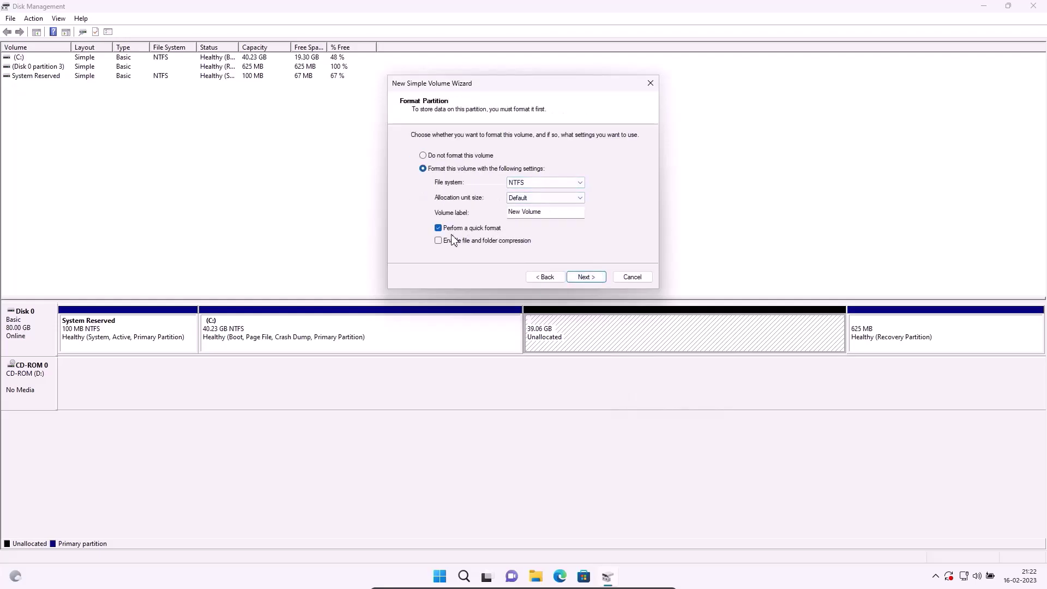
click(586, 277)
click(592, 278)
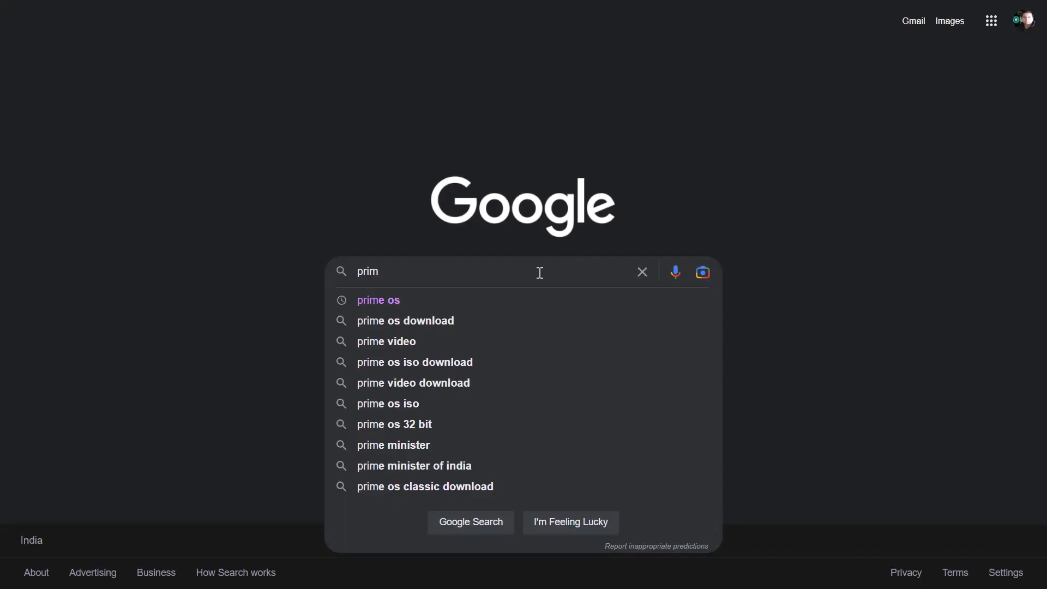
Step: Search for prime os and go to the primeos.in download page
click(471, 304)
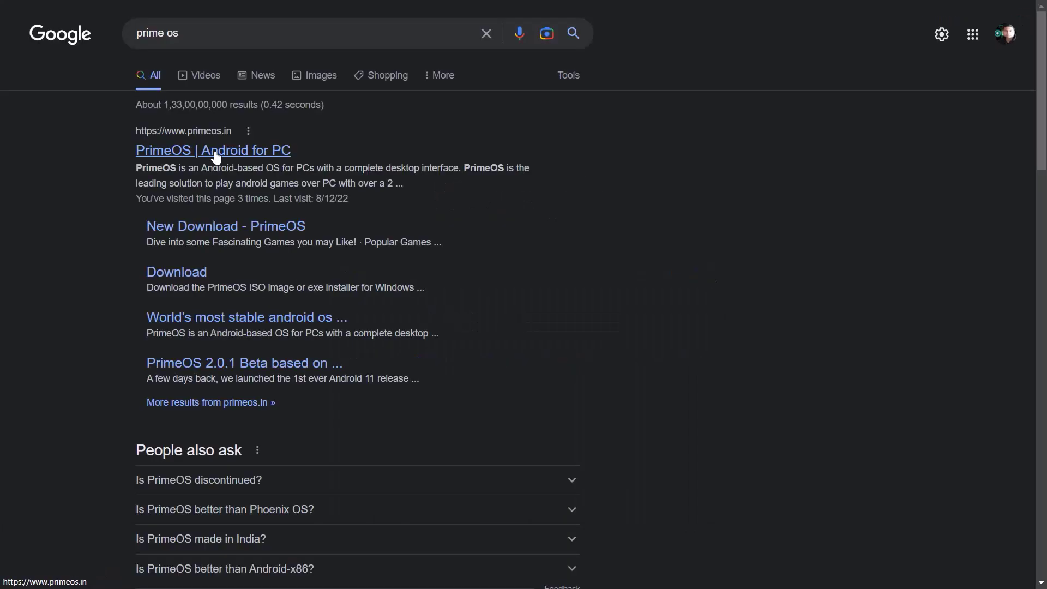
click(216, 158)
click(524, 320)
Step: Set the download form to device x86, PrimeOS 0.6.1 Android 7 Mainline, type .ISO
click(375, 342)
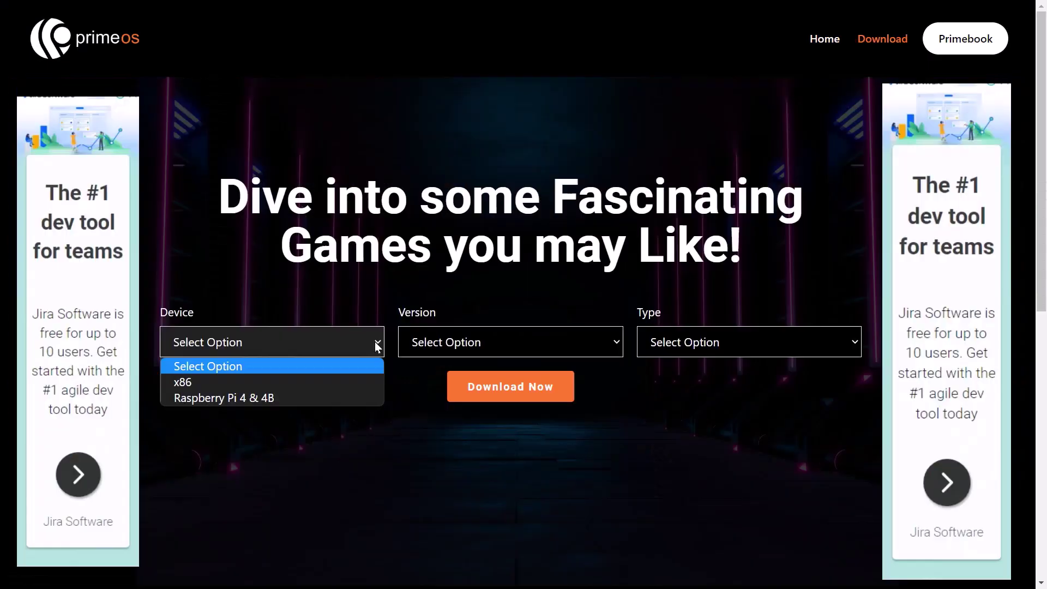
click(200, 383)
click(515, 342)
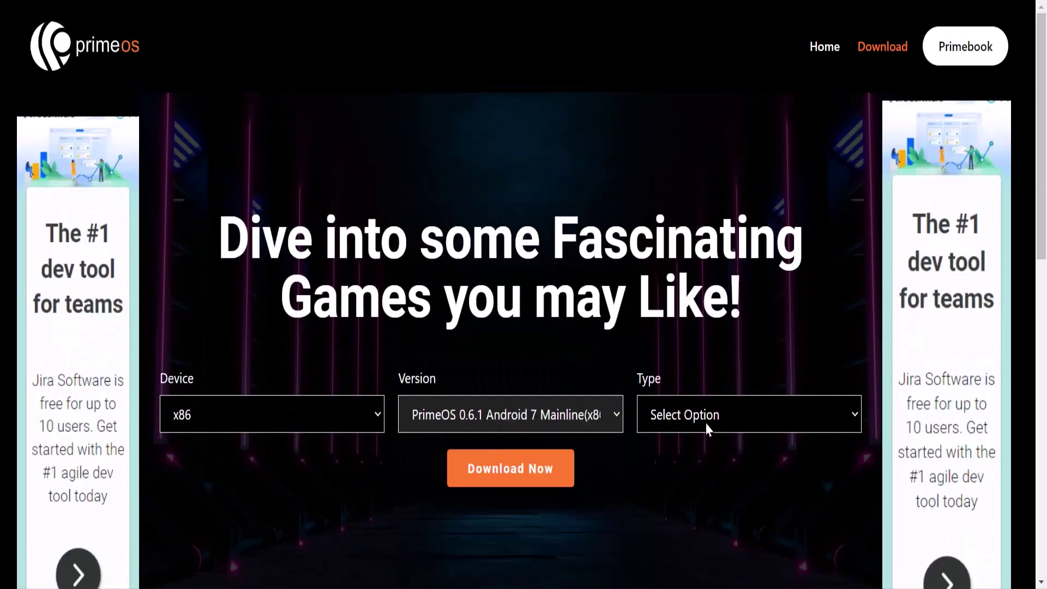
click(708, 428)
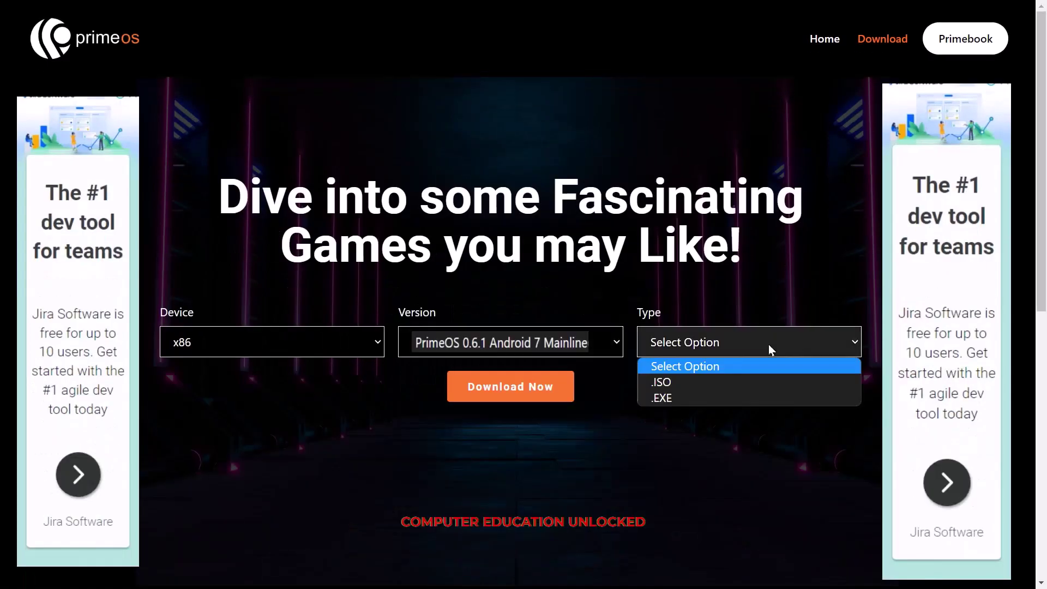
click(678, 384)
Step: Start the PrimeOS ISO download and search the web for rufus download
click(516, 392)
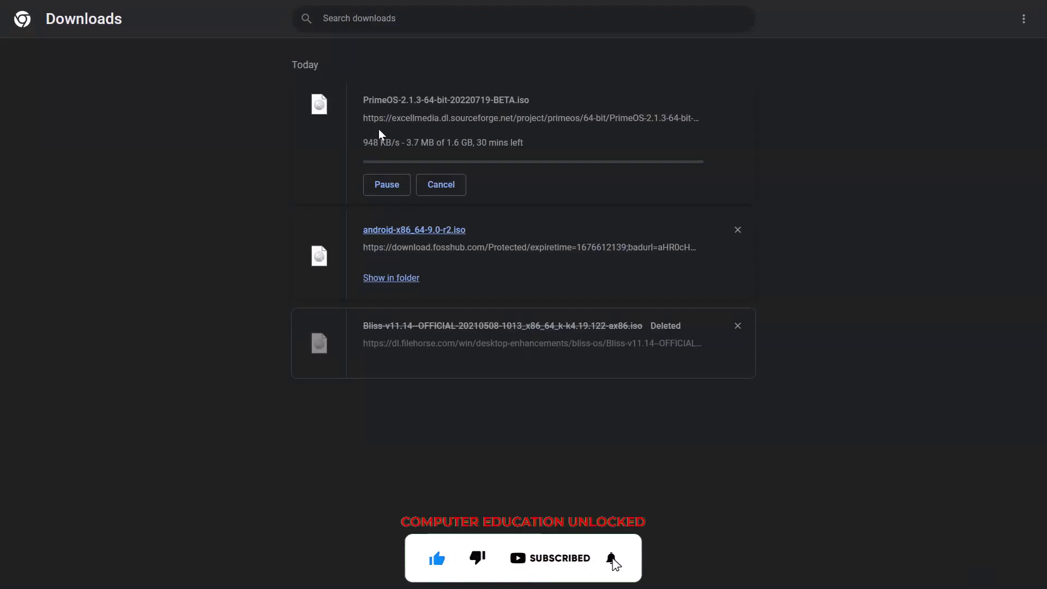
drag(372, 101, 551, 105)
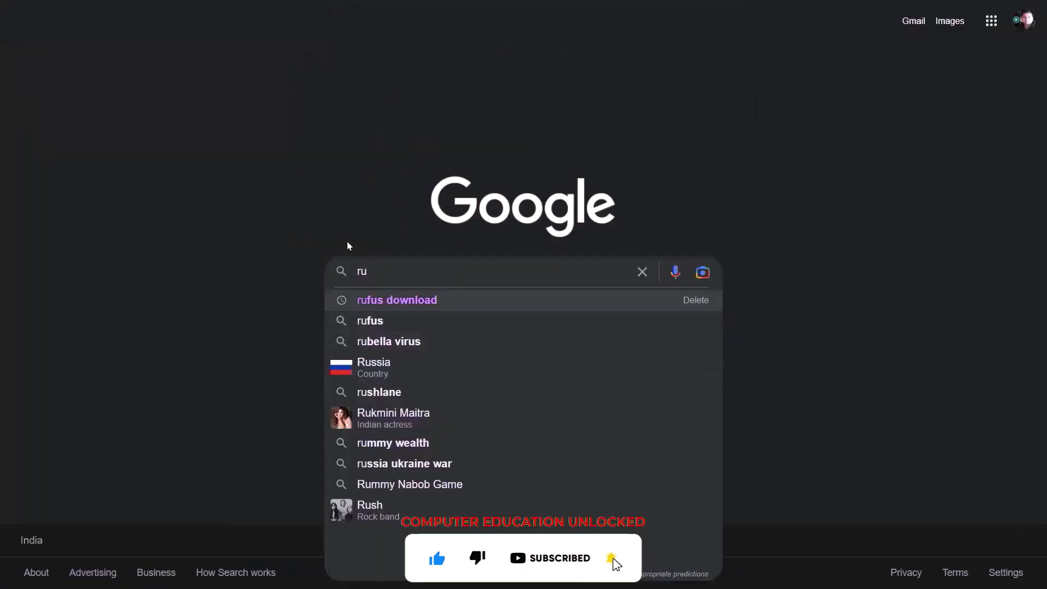
text(fus download)
key(Return)
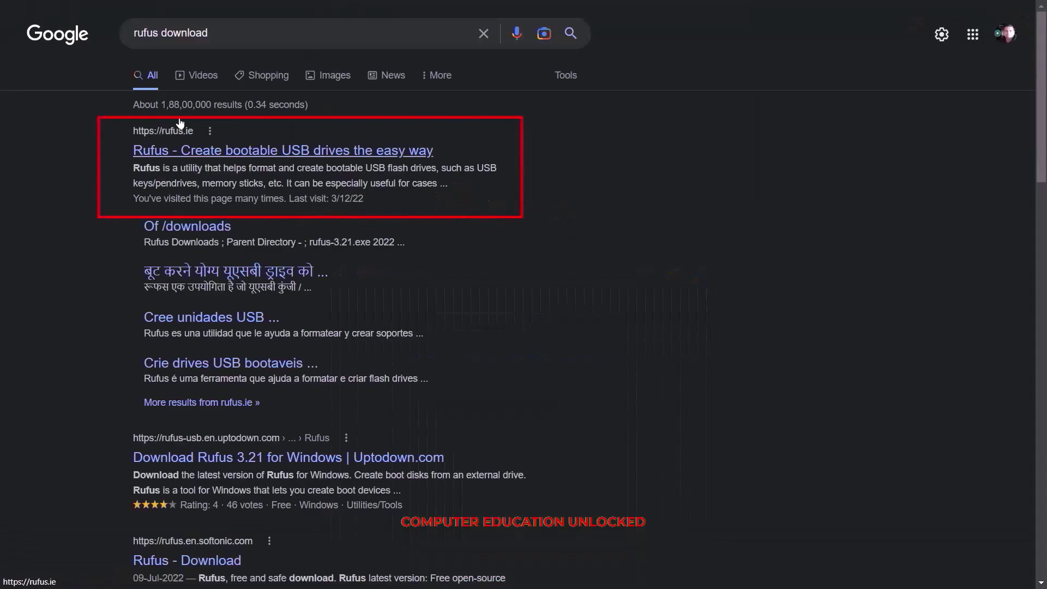
Step: Download Rufus 3.21 from the official rufus.ie site and launch it
click(284, 150)
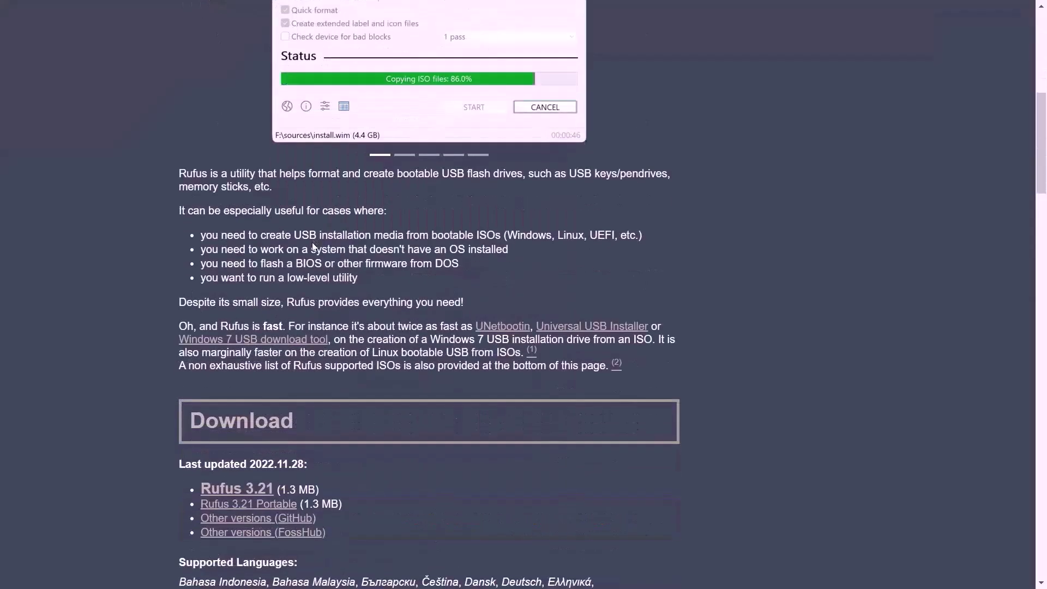
scroll(312, 242, down, 4)
click(237, 284)
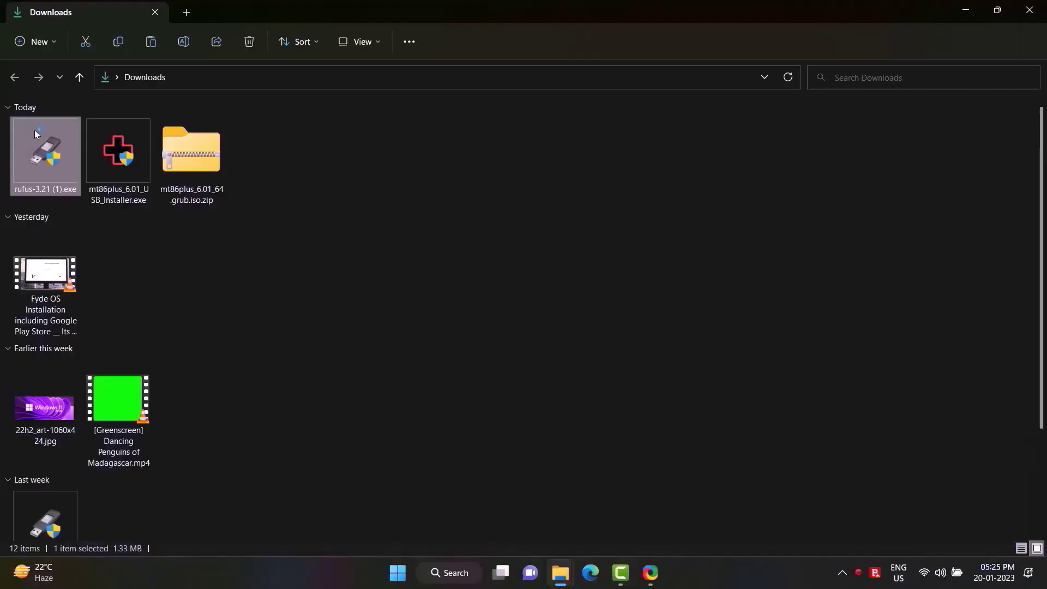
double_click(33, 131)
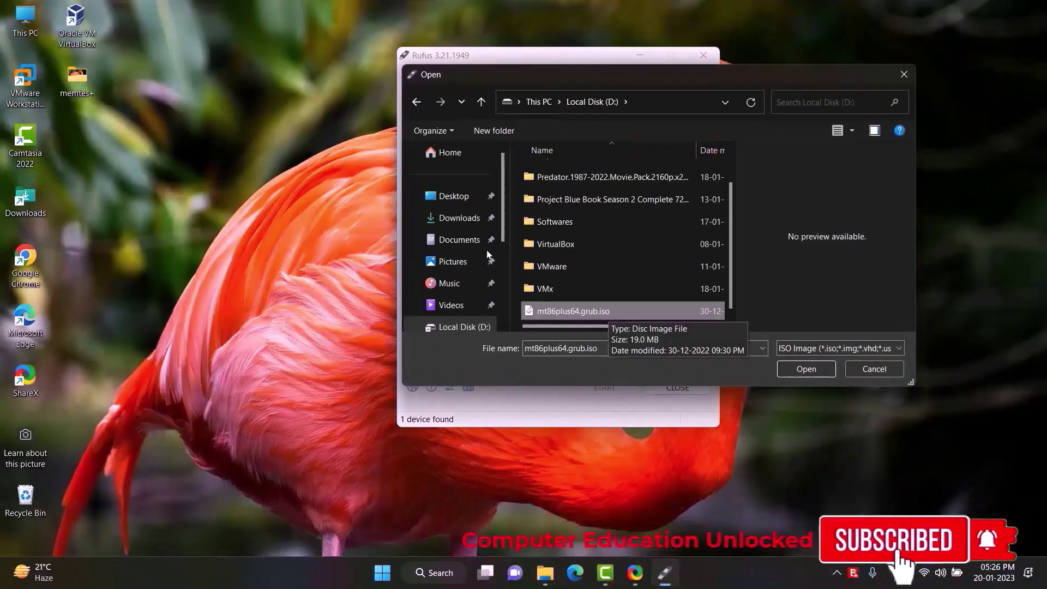
Step: Pick mt86plus64.grub.iso as the boot image and start writing it to the USB drive
double_click(648, 306)
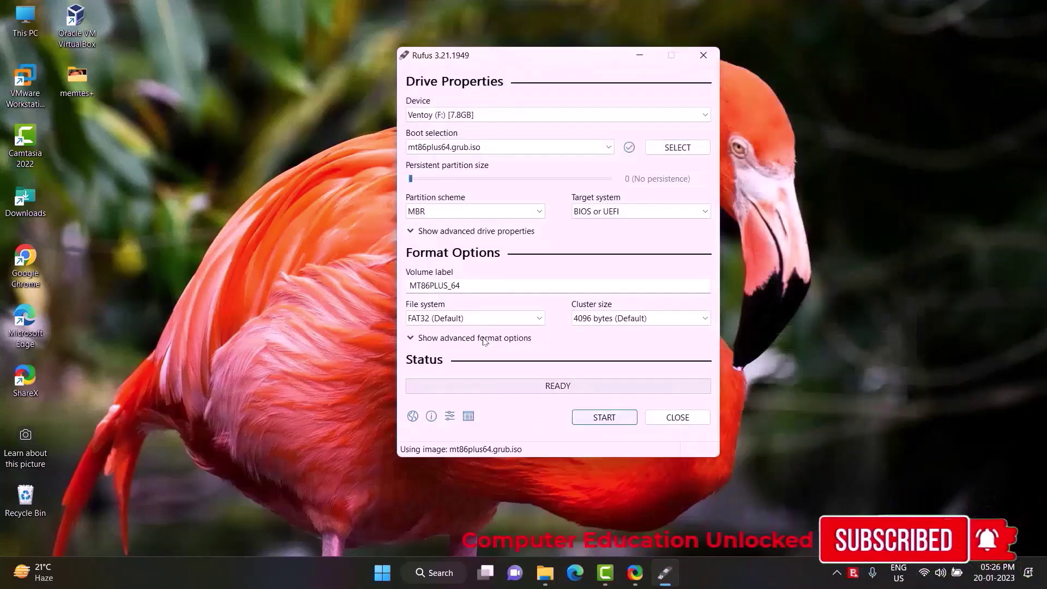
key(Return)
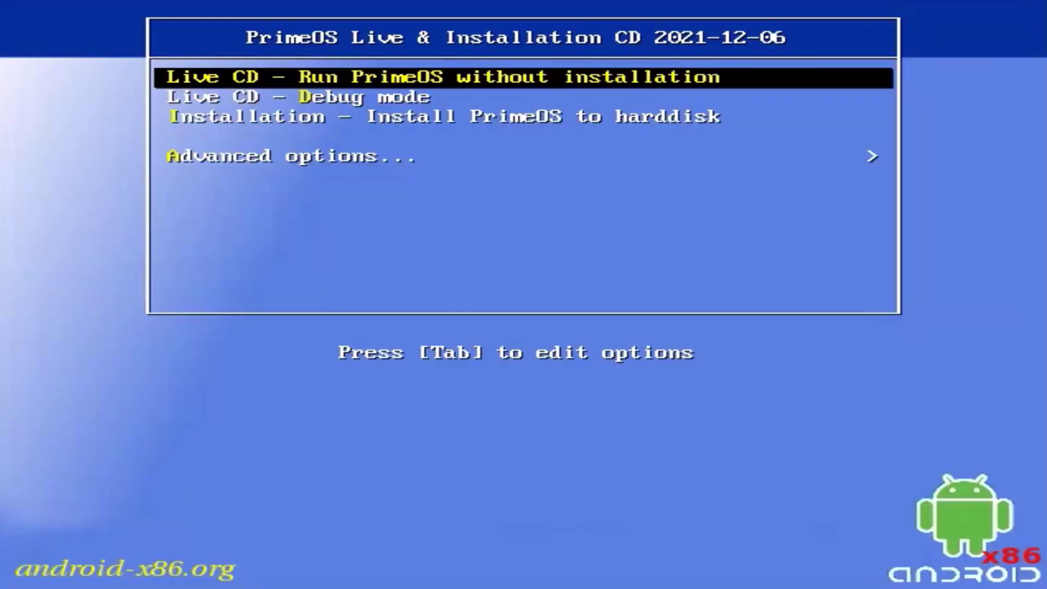
Step: Start the hard-disk installation and choose the 39.06 GB sda5 partition as the target
key(Down)
key(Down)
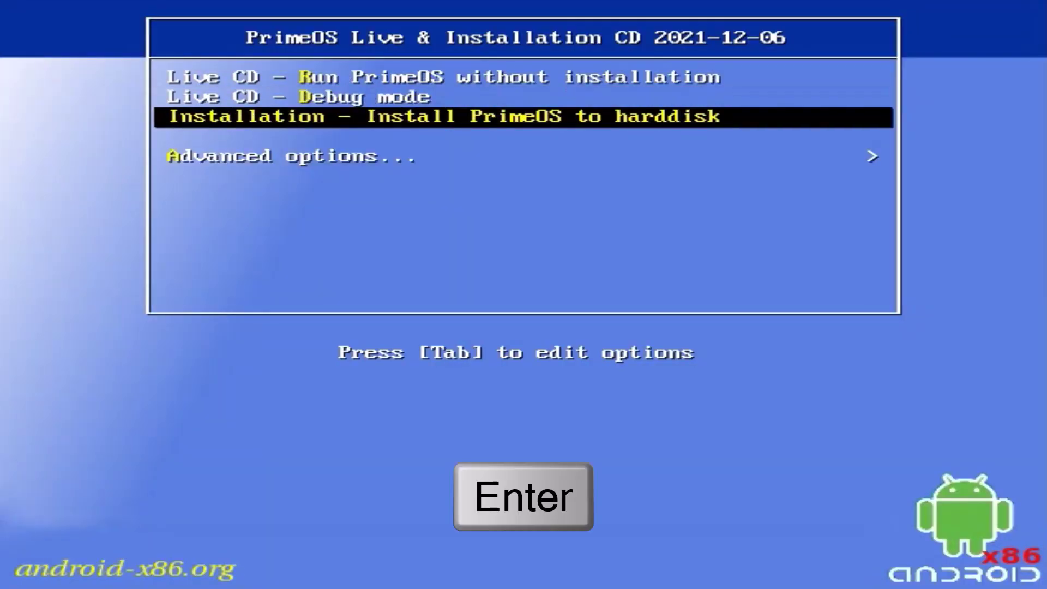
key(Return)
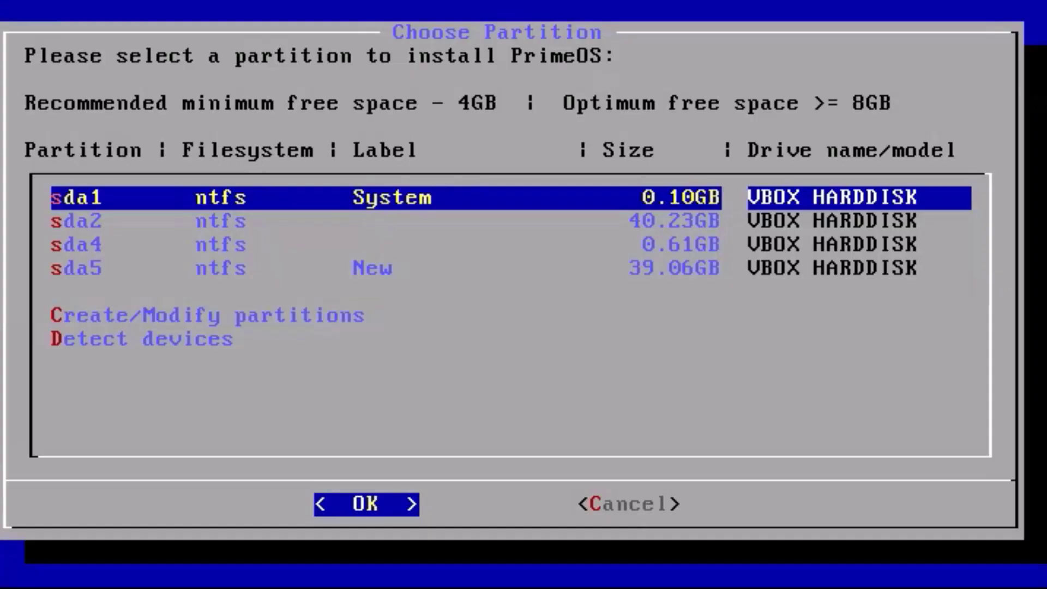
key(Down)
key(Down)
key(Down)
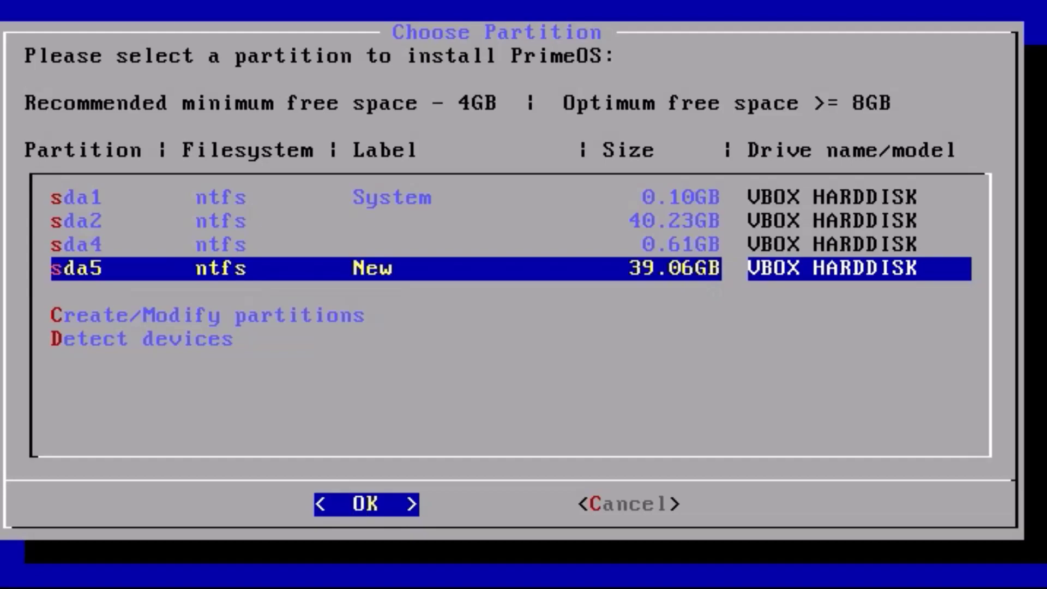
key(Return)
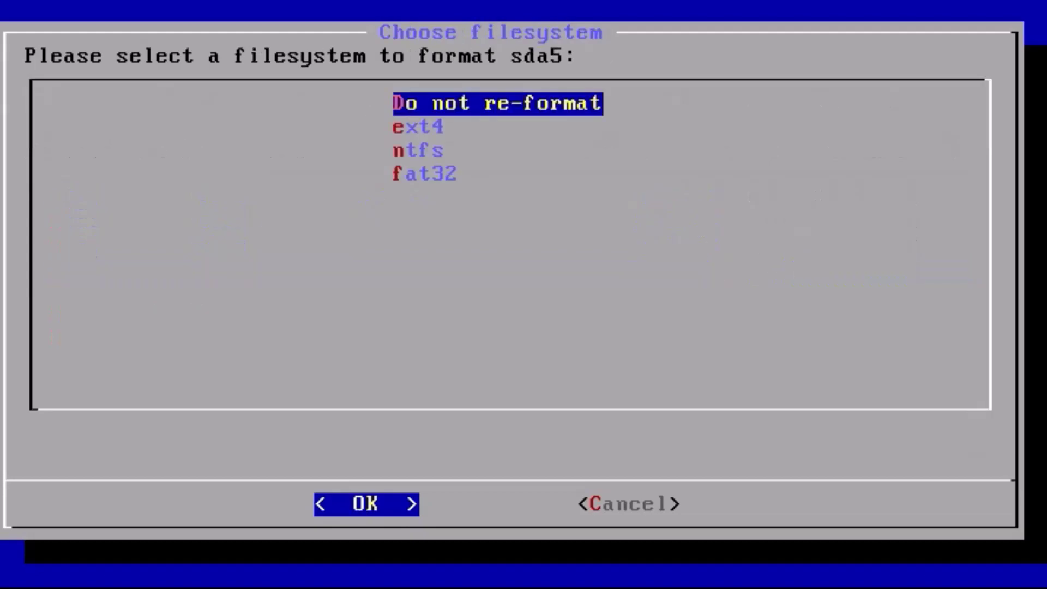
Step: Install without re-formatting, with the GRUB boot loader and a 512 MB user data image
key(Return)
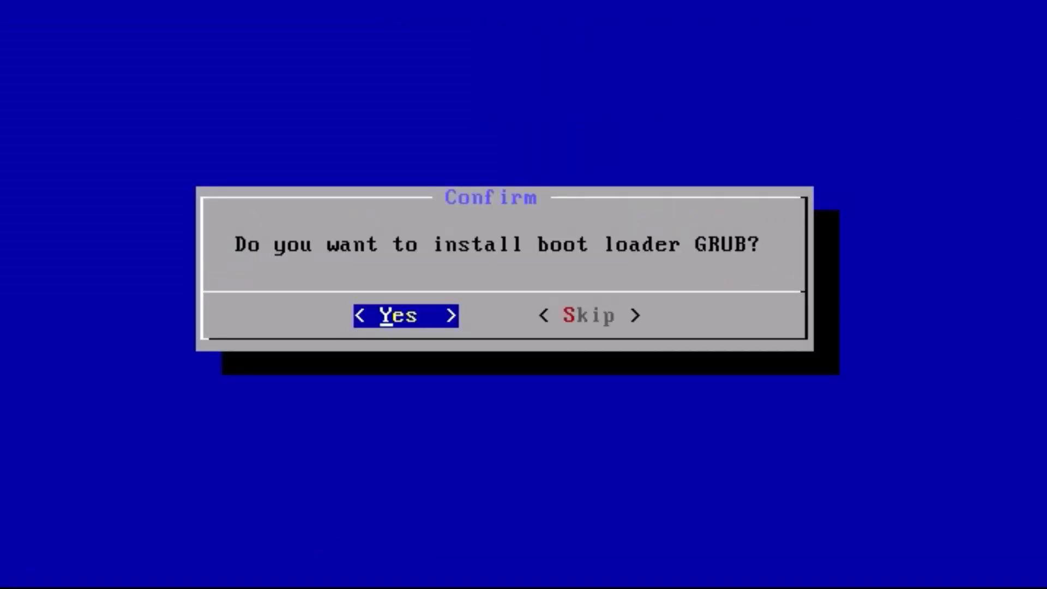
key(Return)
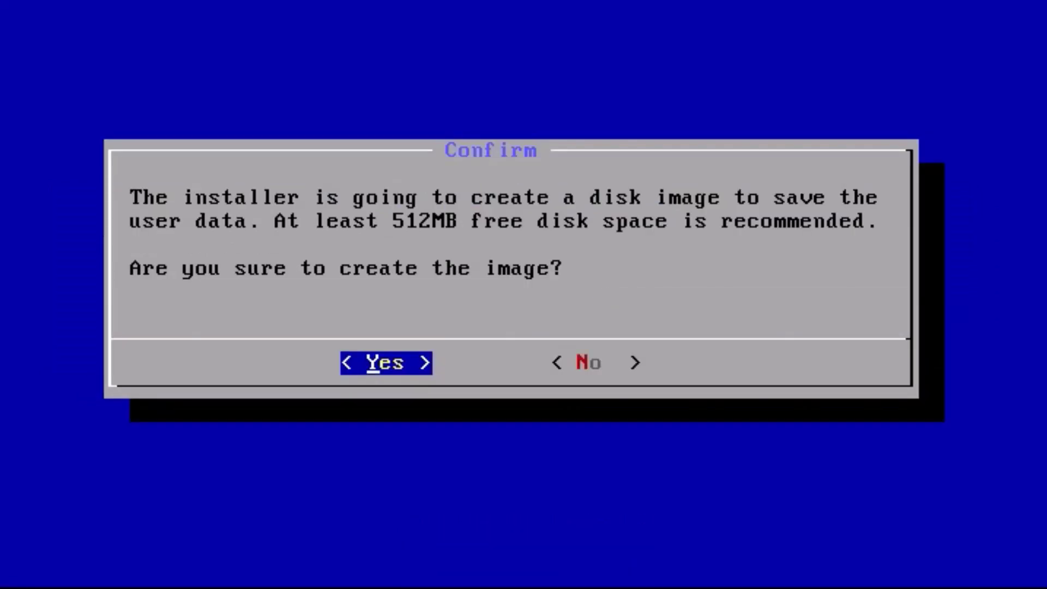
key(Return)
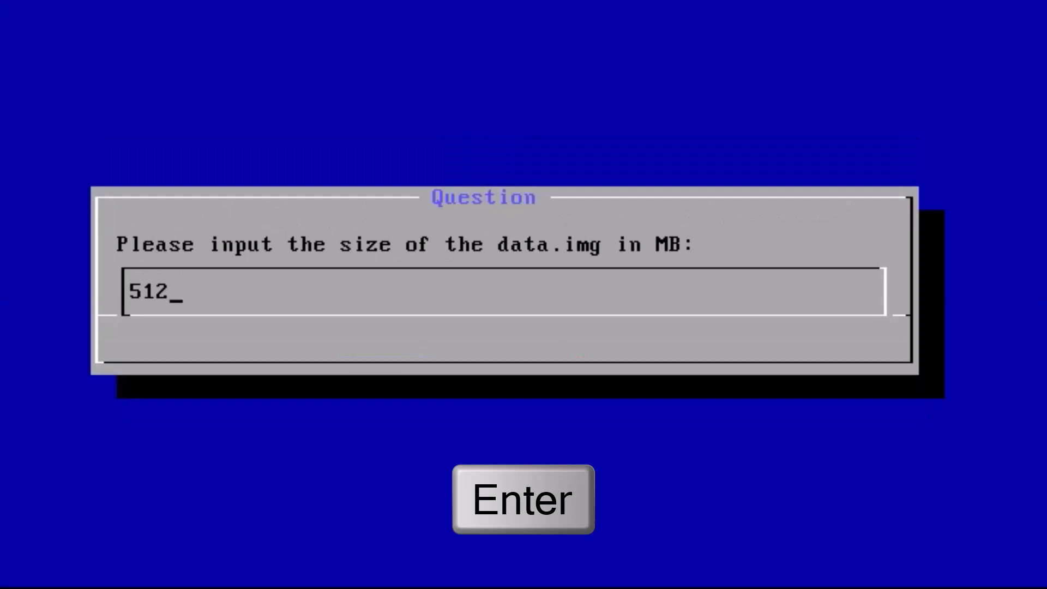
key(Return)
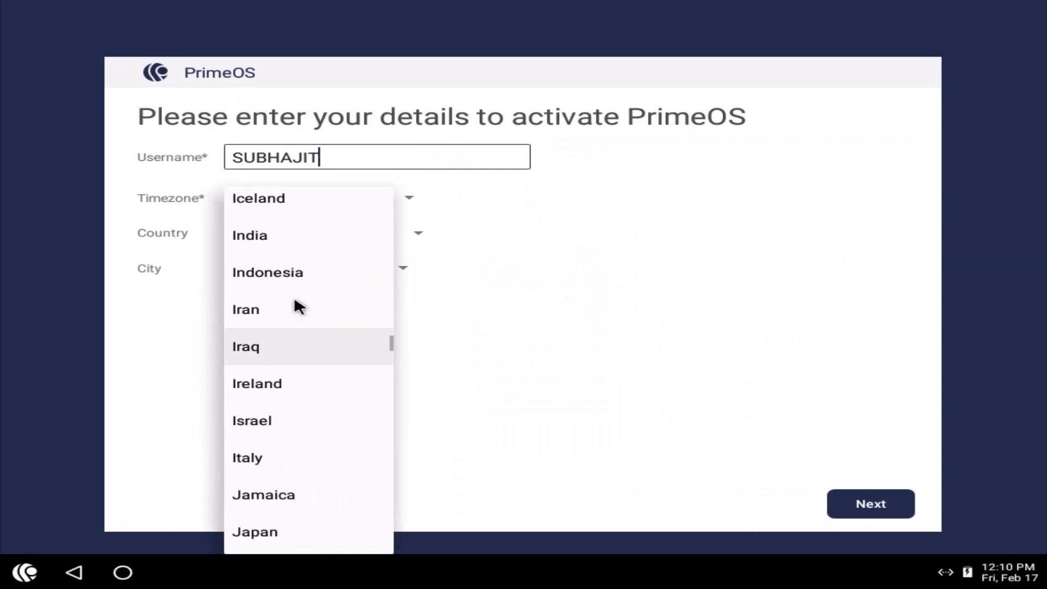
Step: Complete activation with timezone Asia/Calcutta and city KINGSTON, accept the licence, and launch Play Store
click(245, 234)
click(368, 269)
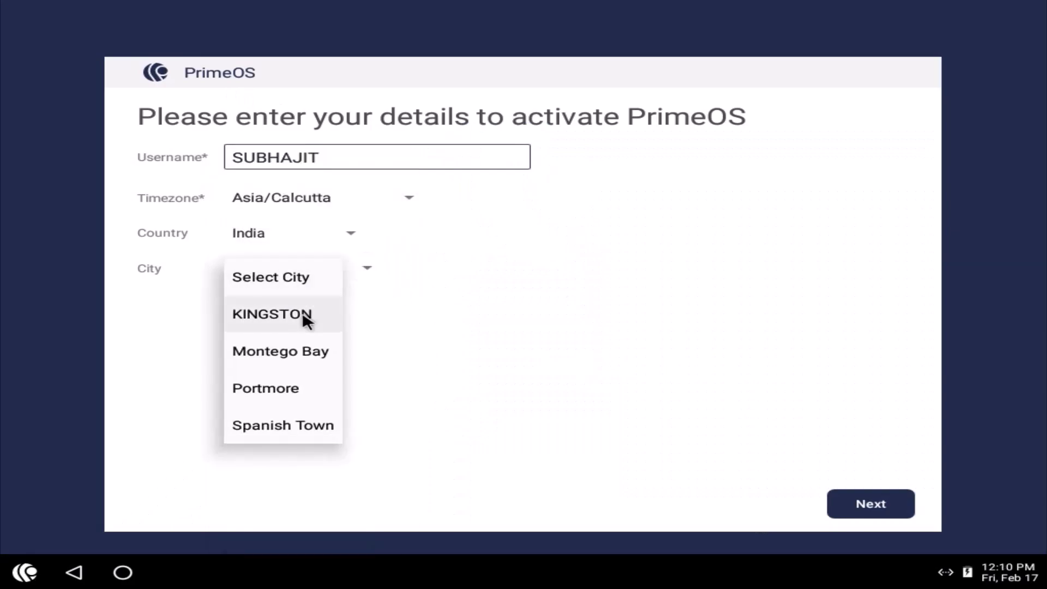
click(305, 319)
click(872, 505)
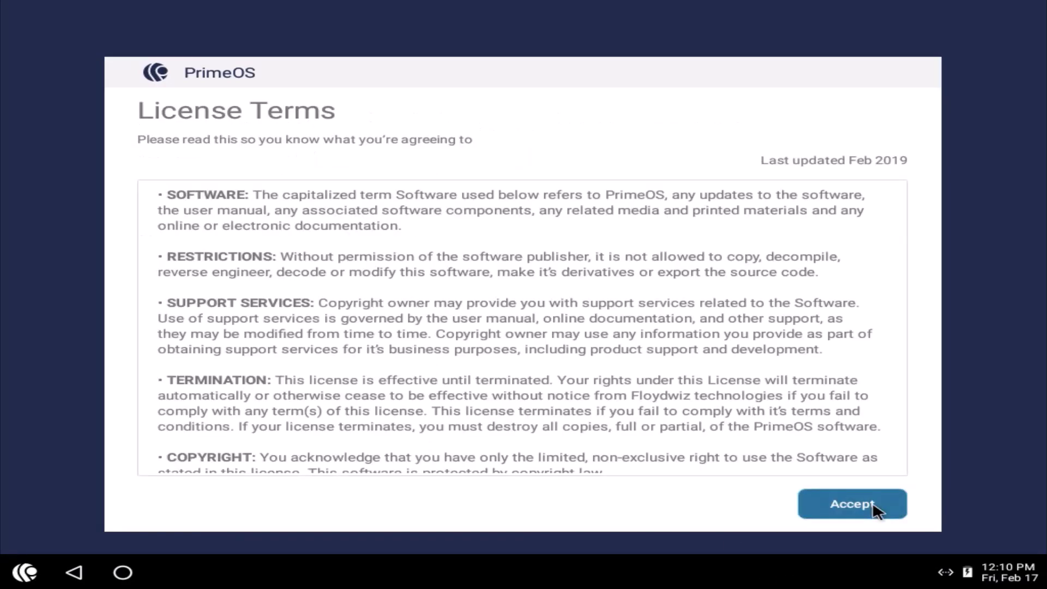
click(875, 510)
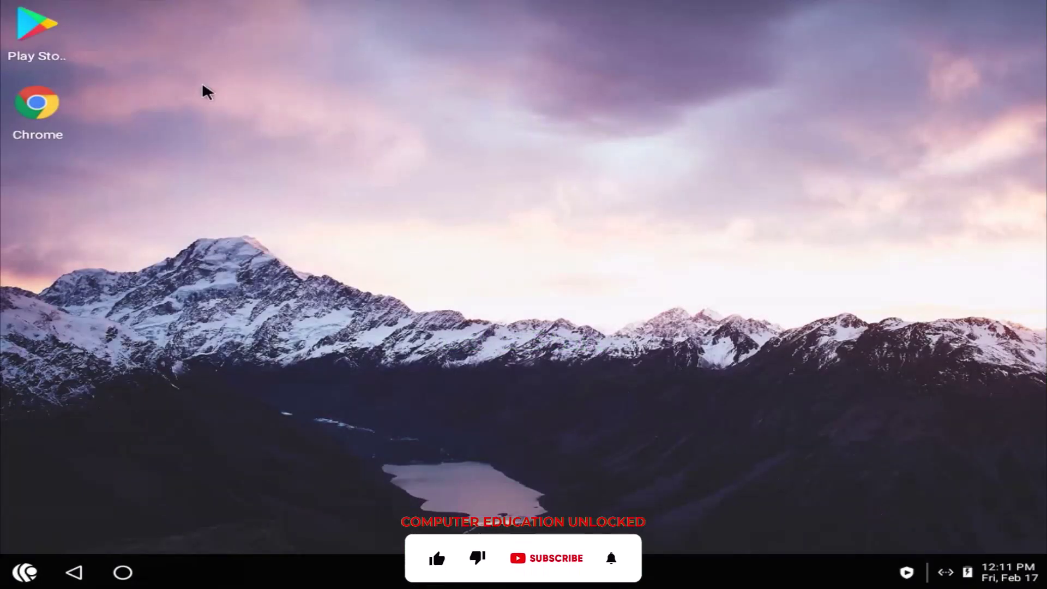
click(37, 31)
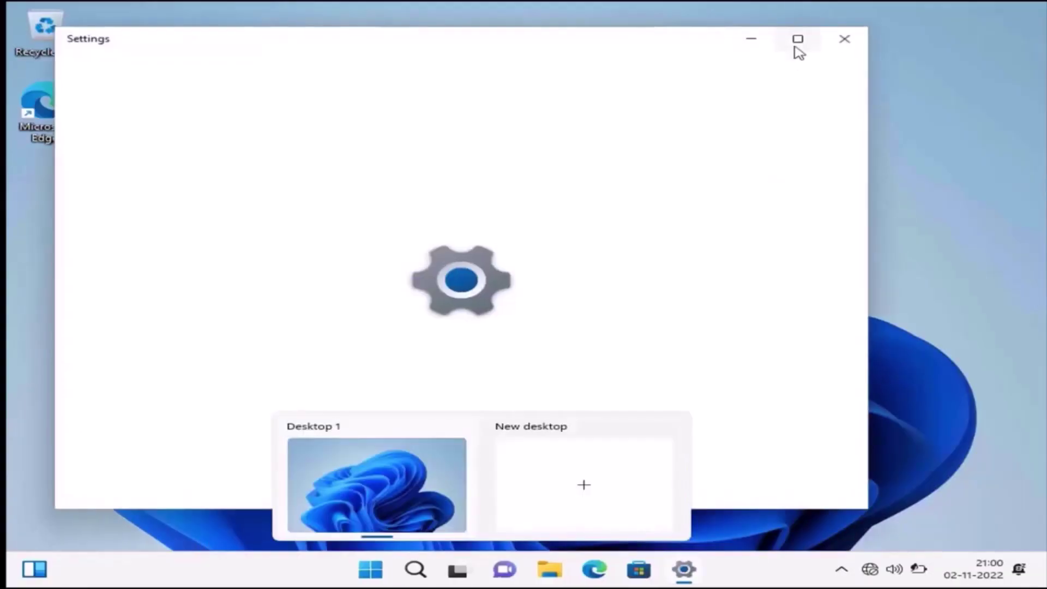
Step: Open Settings' About page to confirm Windows 11 Pro 22H2 with 4.00 GB RAM
click(797, 47)
scroll(414, 427, down, 10)
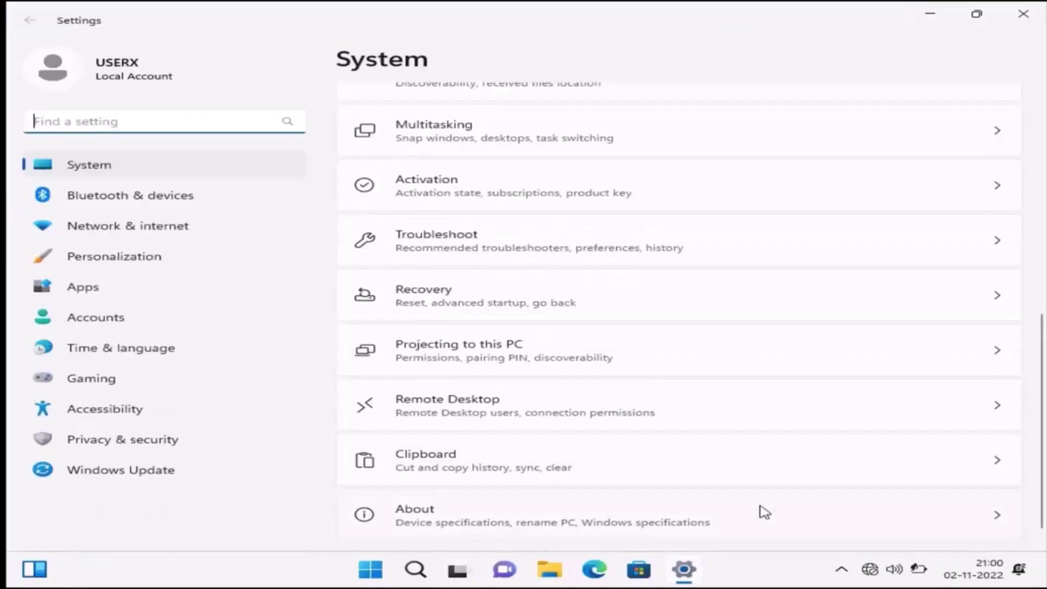
click(760, 512)
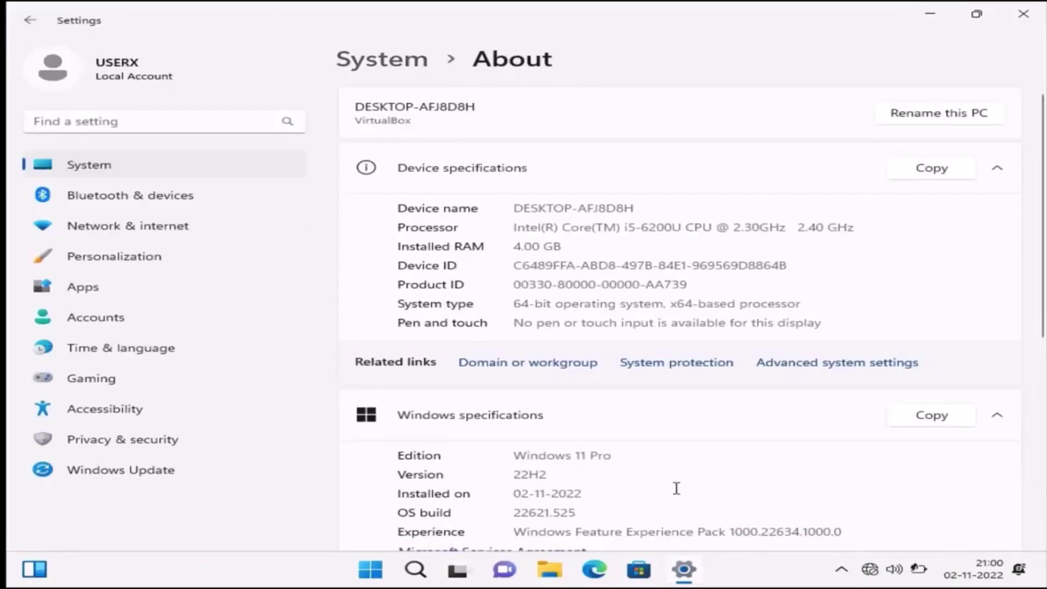